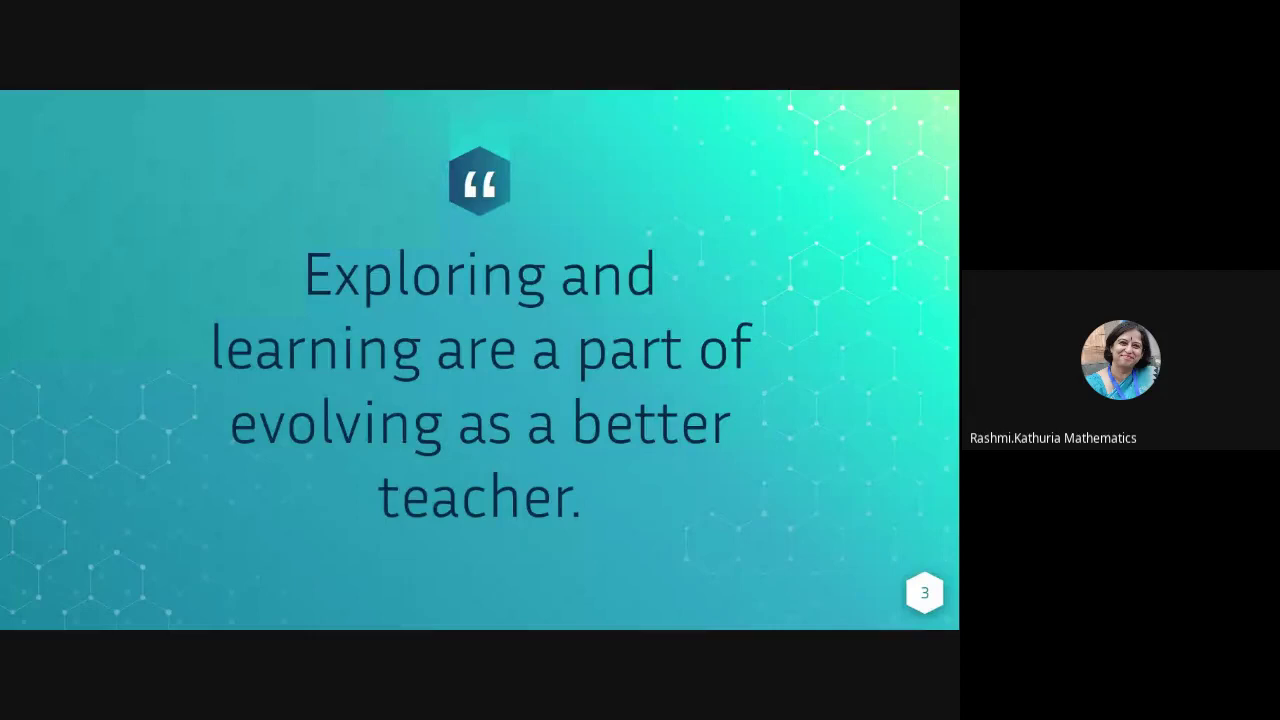
Step: End the slideshow after its closing slide and open the chat of the ongoing Google Meet call
key("Right")
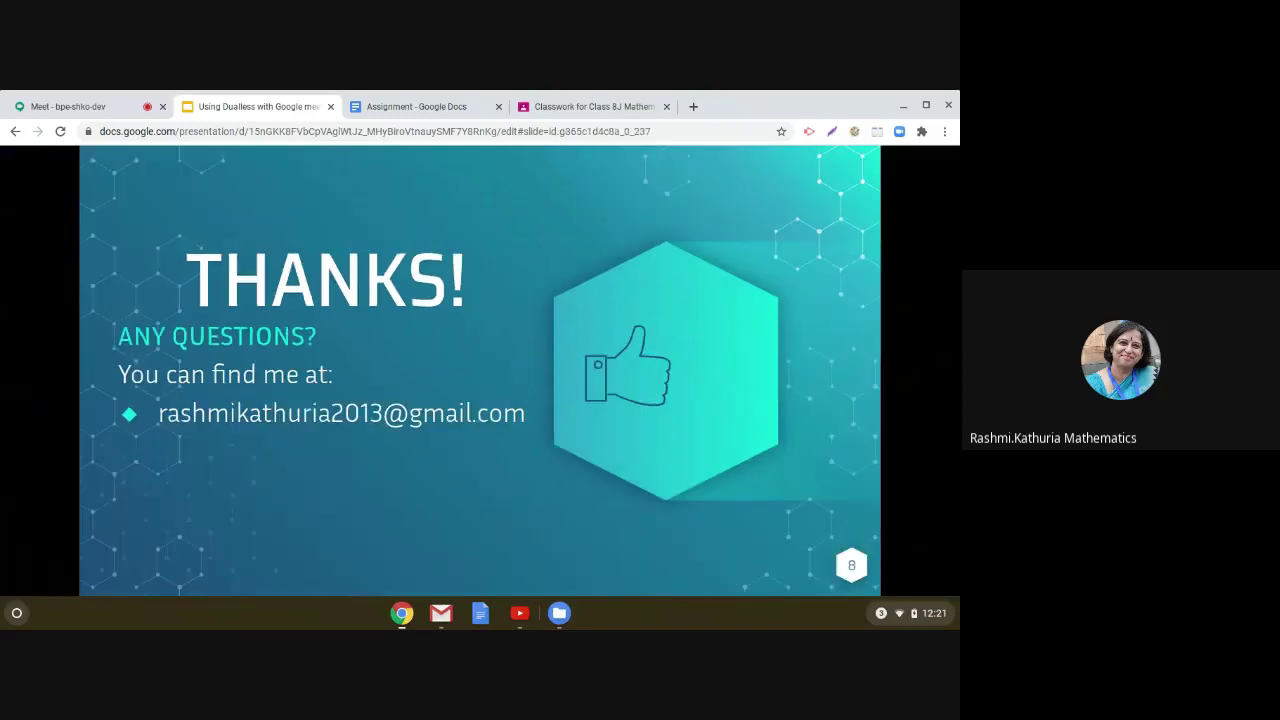
key("Escape")
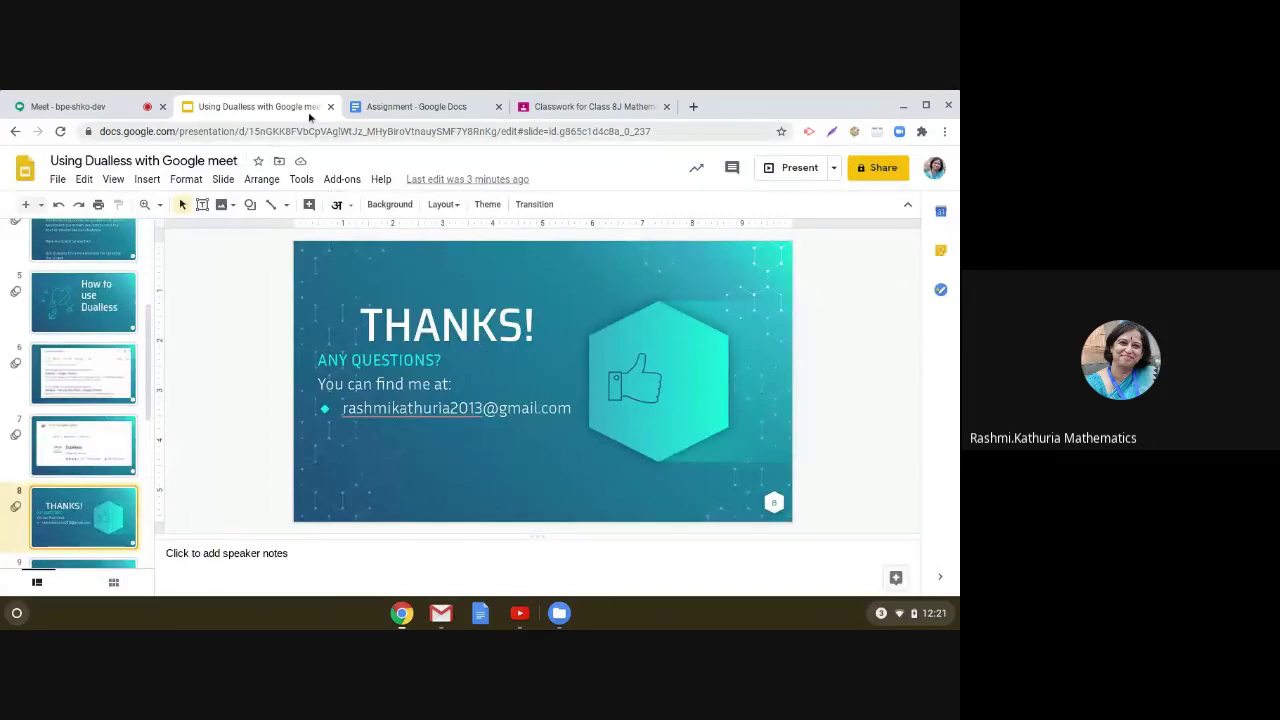
left_click(380, 107)
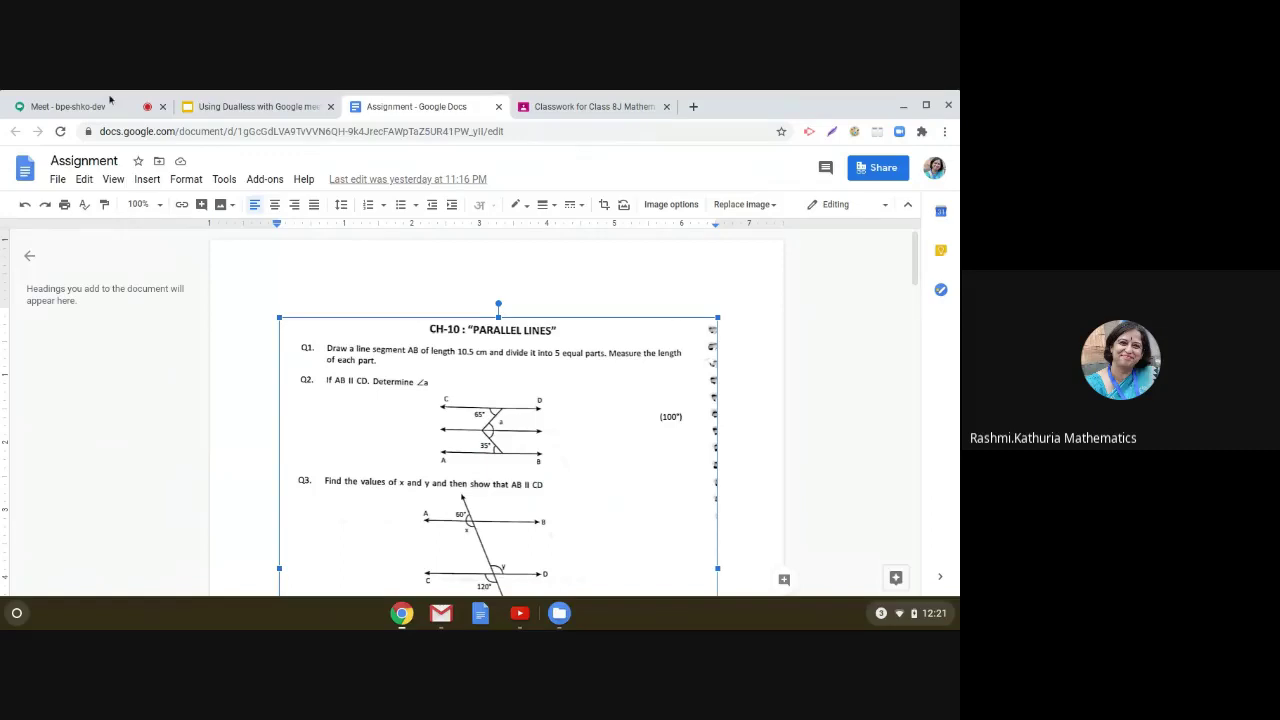
left_click(70, 106)
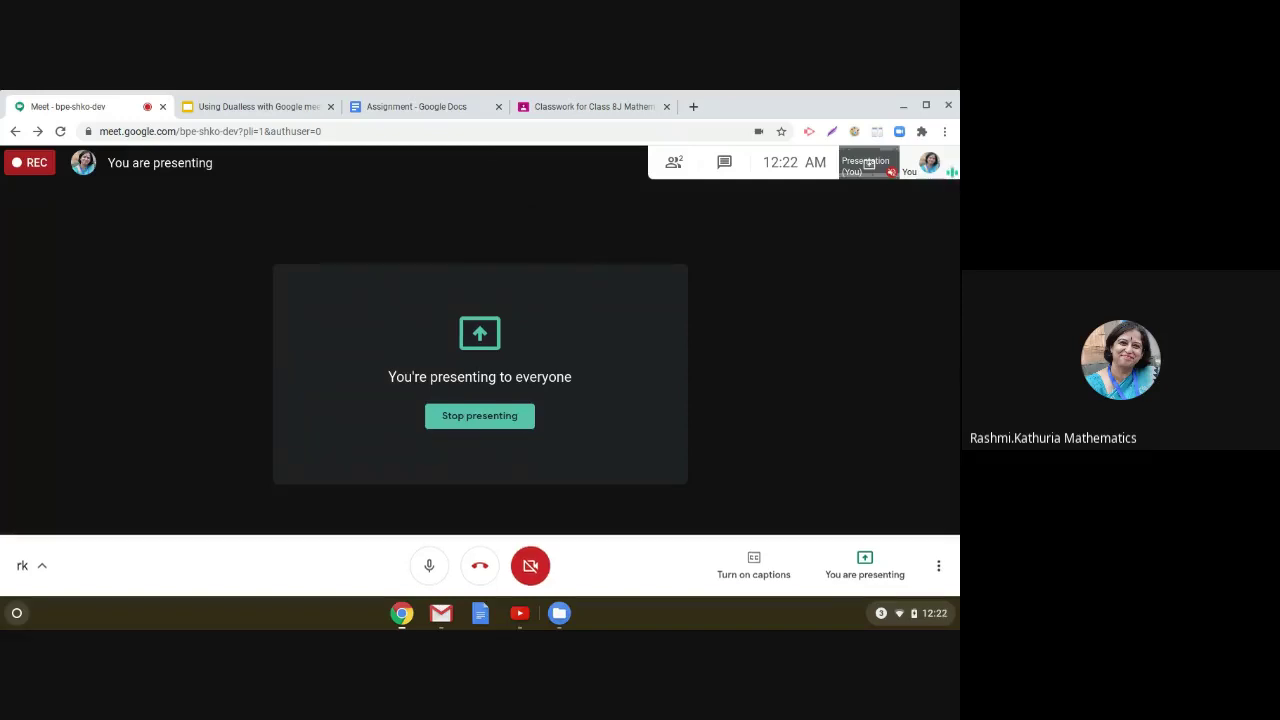
left_click(724, 162)
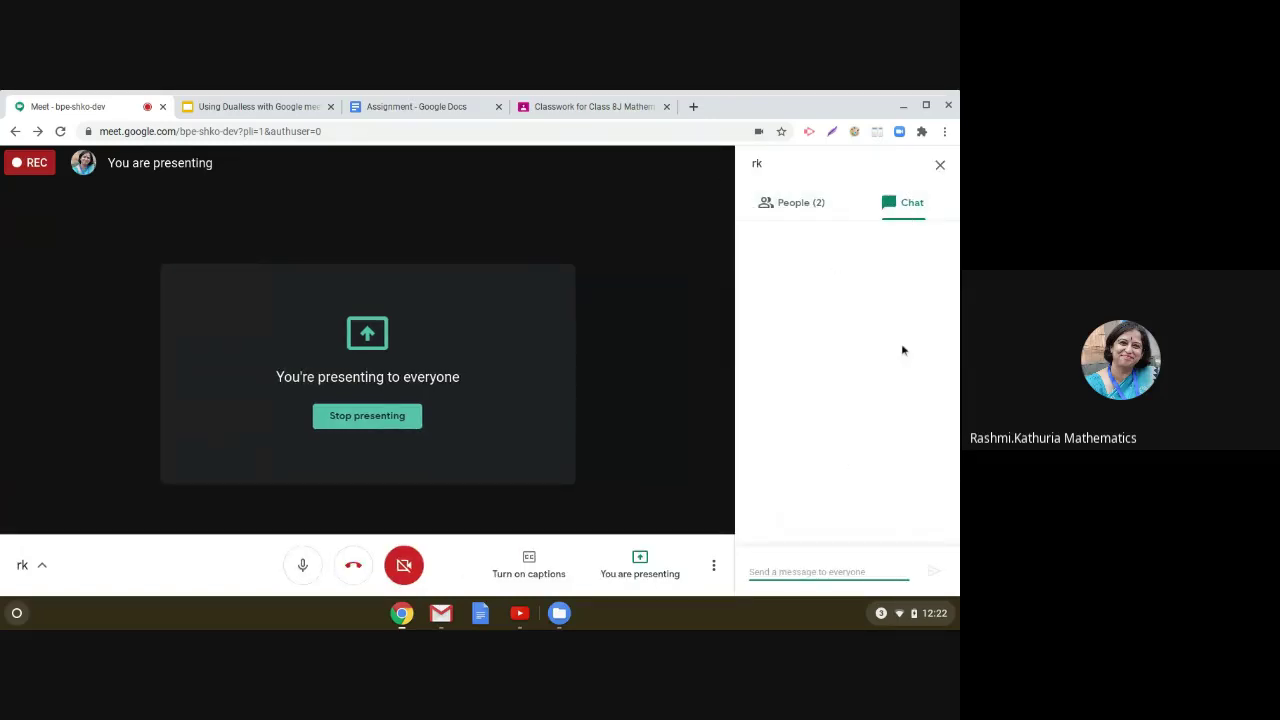
Step: Split the Assignment document and the Meet call 5:5 with Dualless, document in the left half, and hide the document outline
left_click(454, 112)
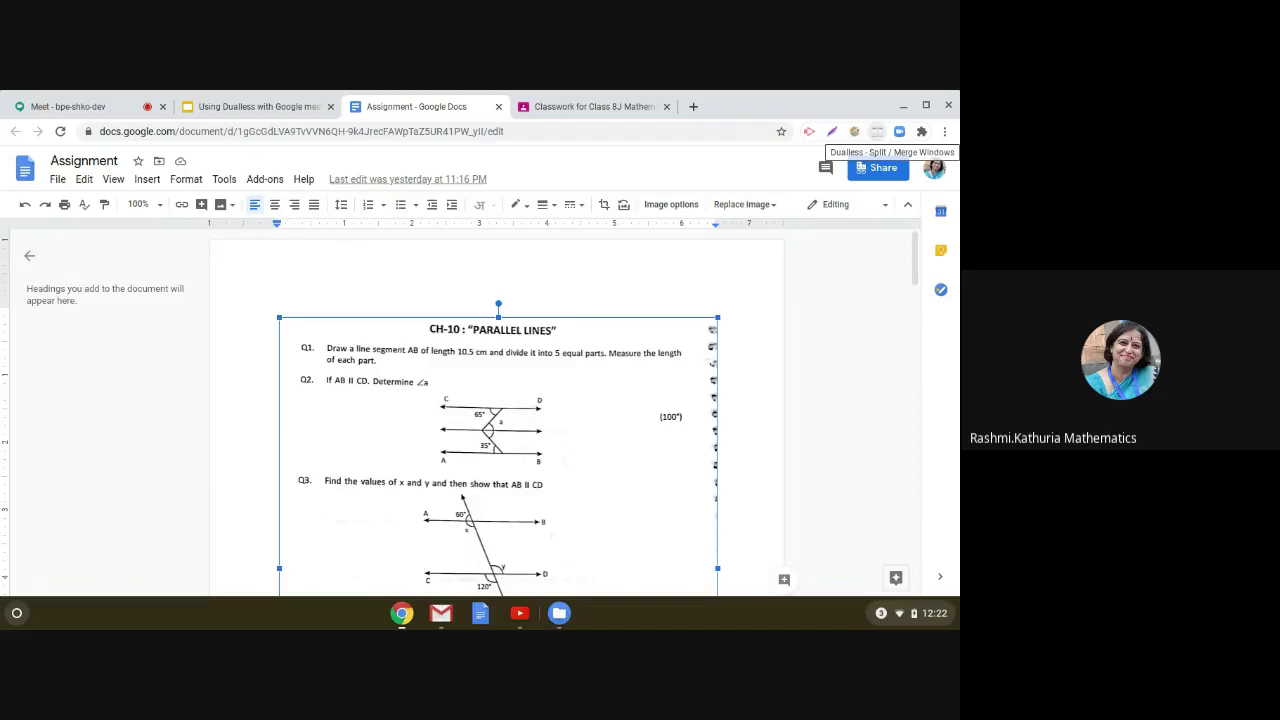
left_click(879, 136)
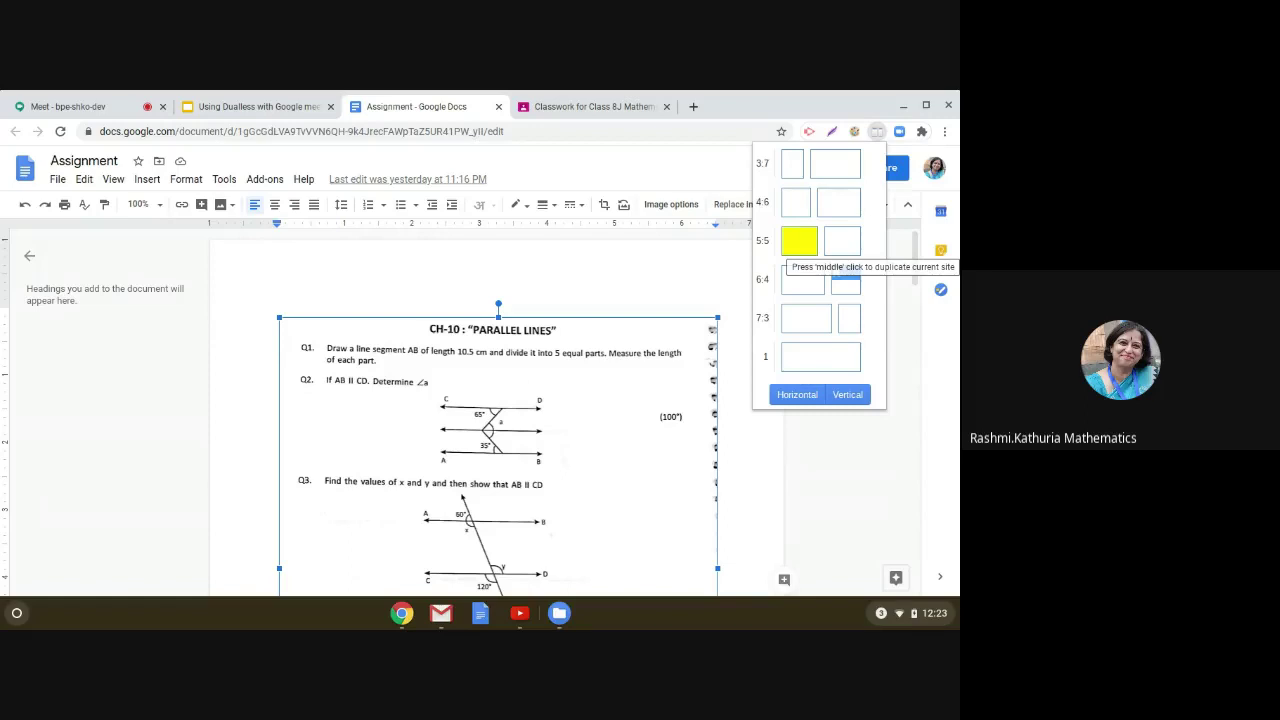
left_click(809, 251)
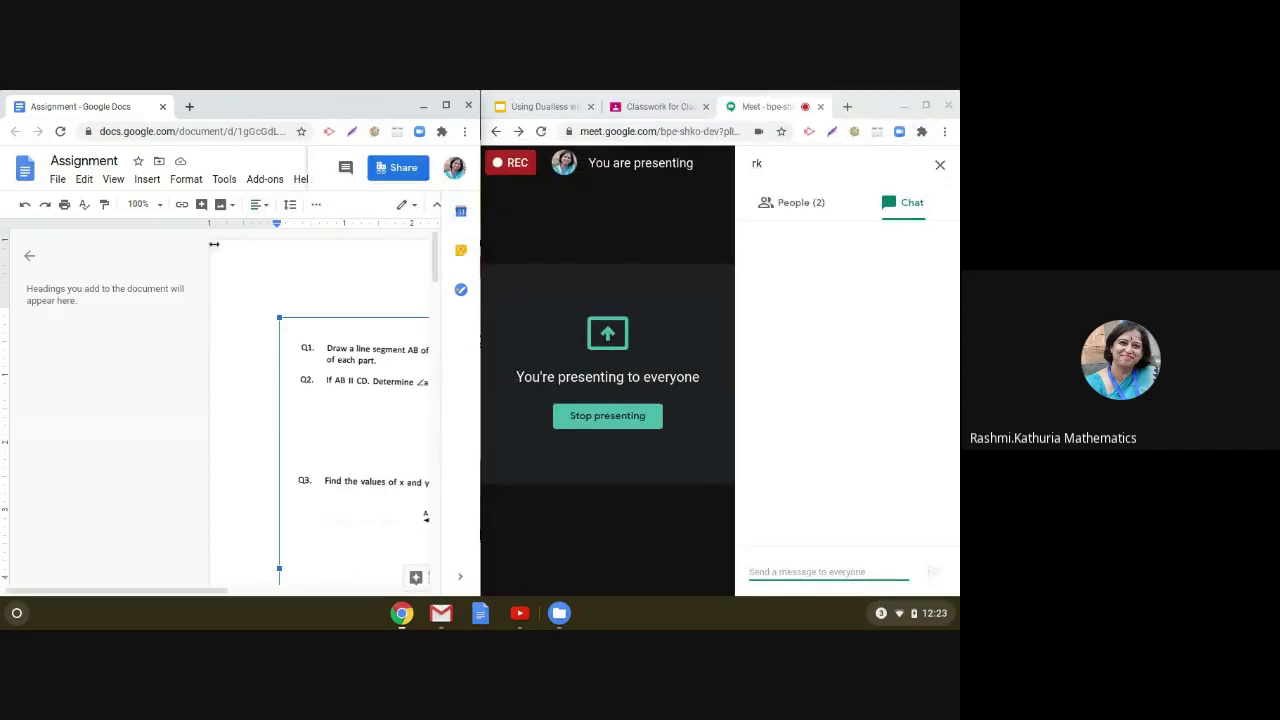
left_click(40, 262)
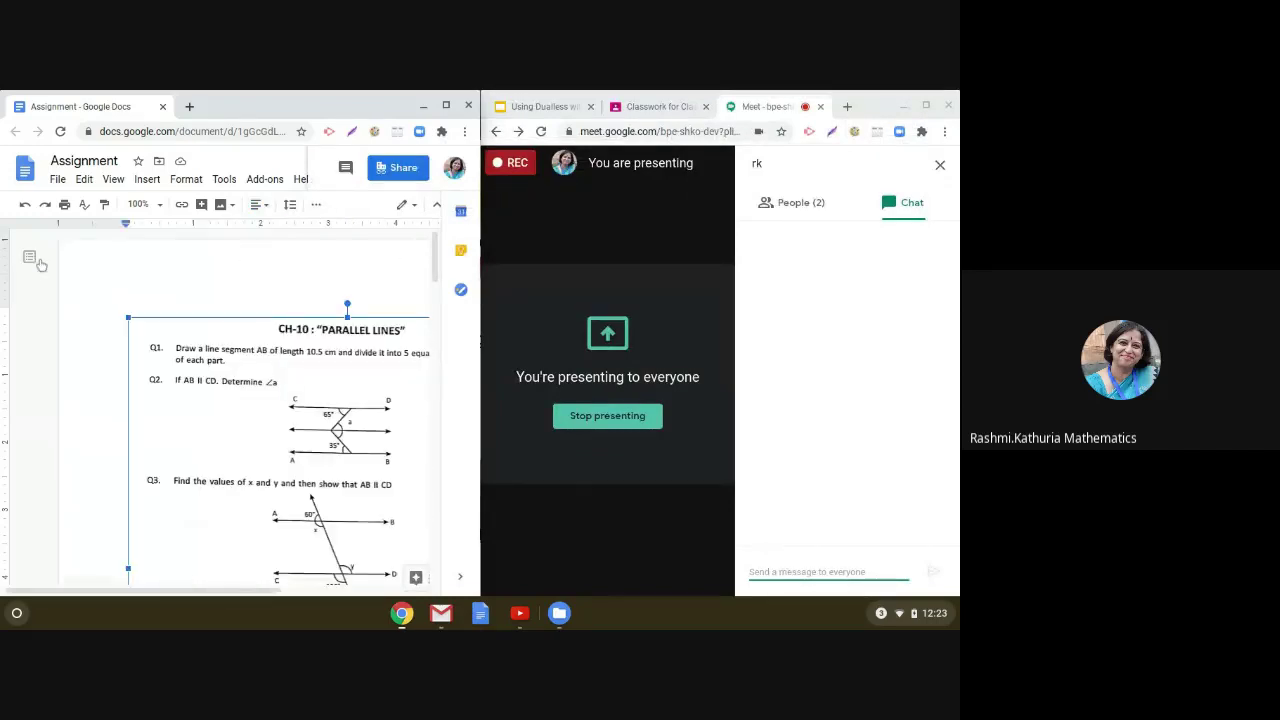
Step: Merge the Meet and Assignment windows back into one full-size window with Dualless
left_click(877, 139)
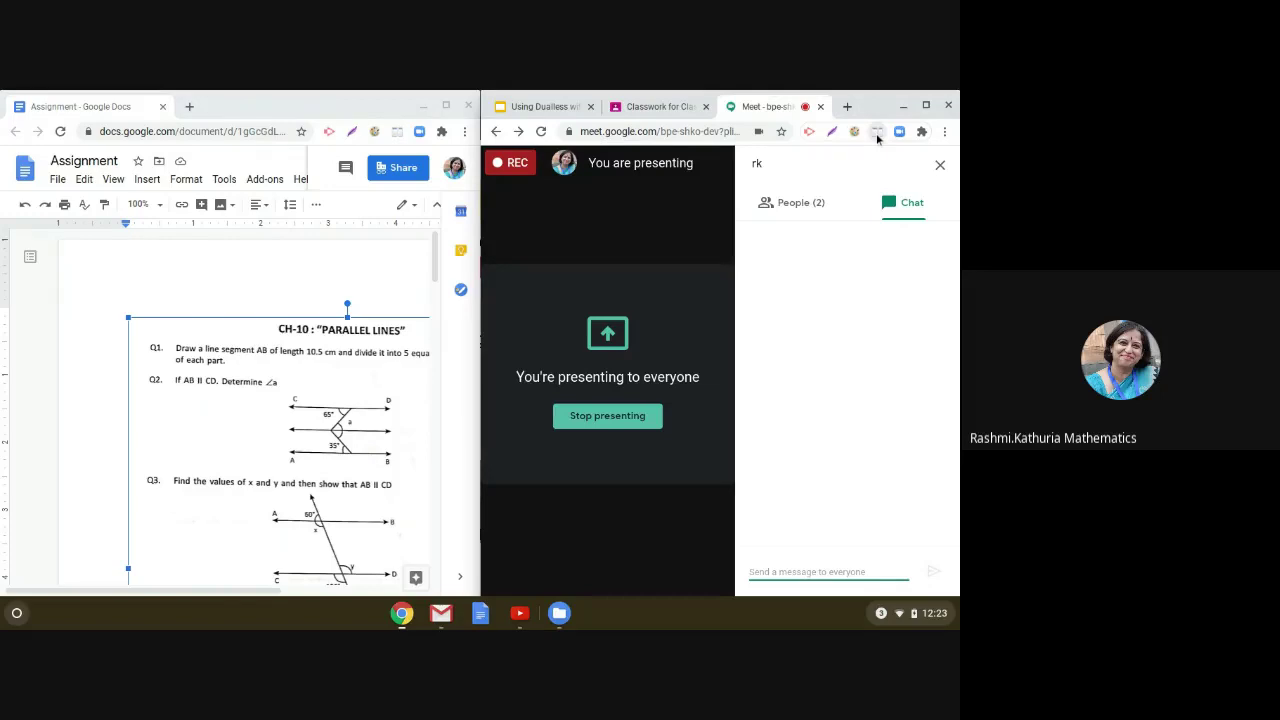
left_click(877, 136)
left_click(877, 136)
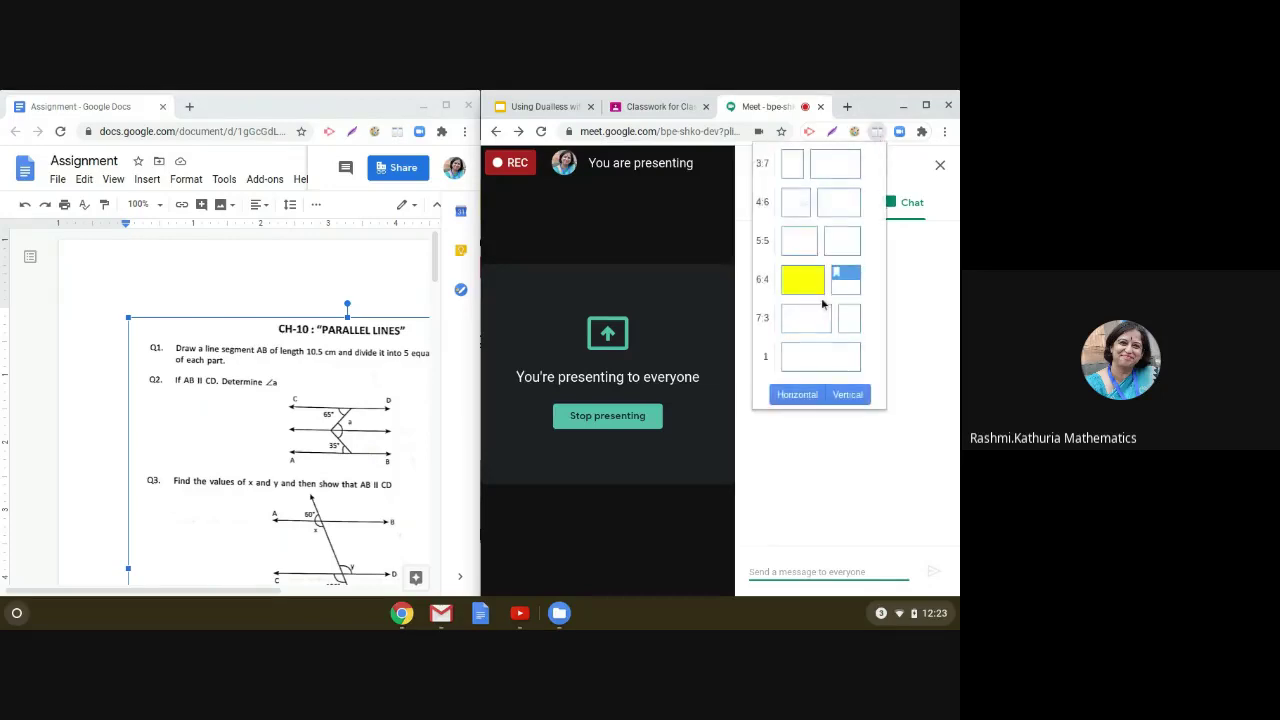
left_click(807, 356)
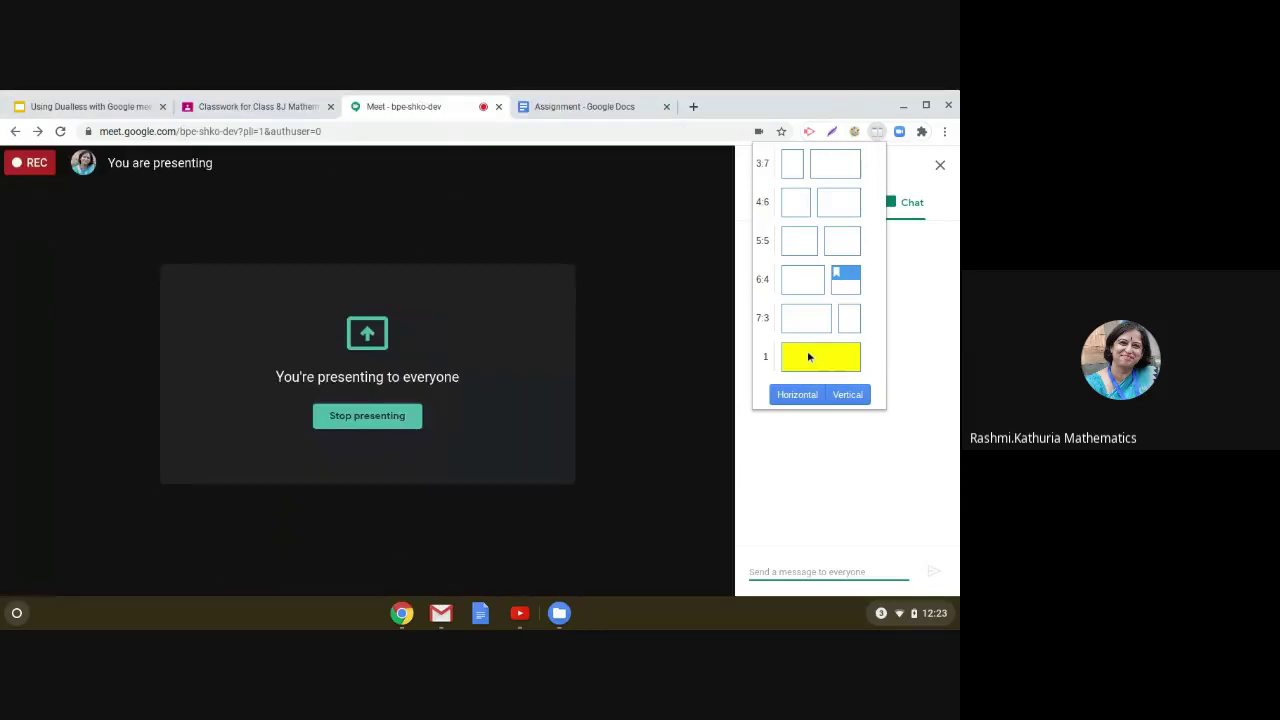
left_click(609, 348)
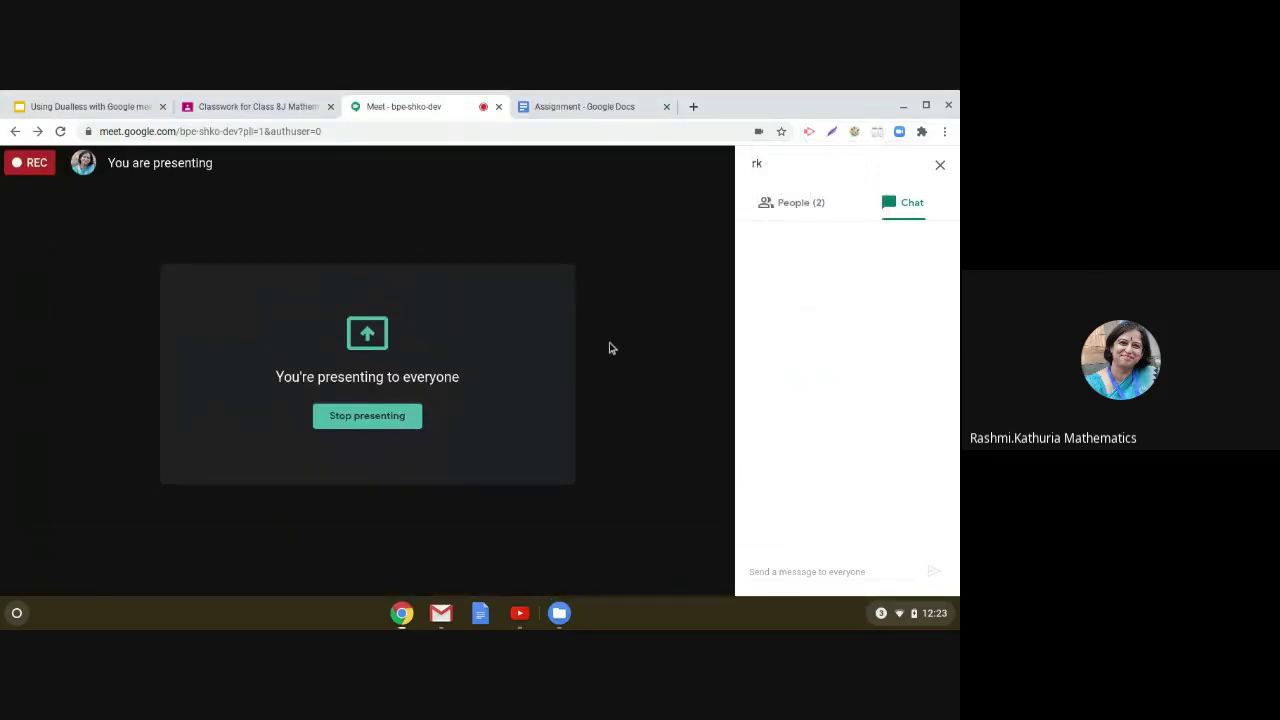
Step: Expand WS2 Q1 and CW WS3 Q4 under Ch 10 Parallel lines in the Class 8J Mathematics classwork
left_click(291, 113)
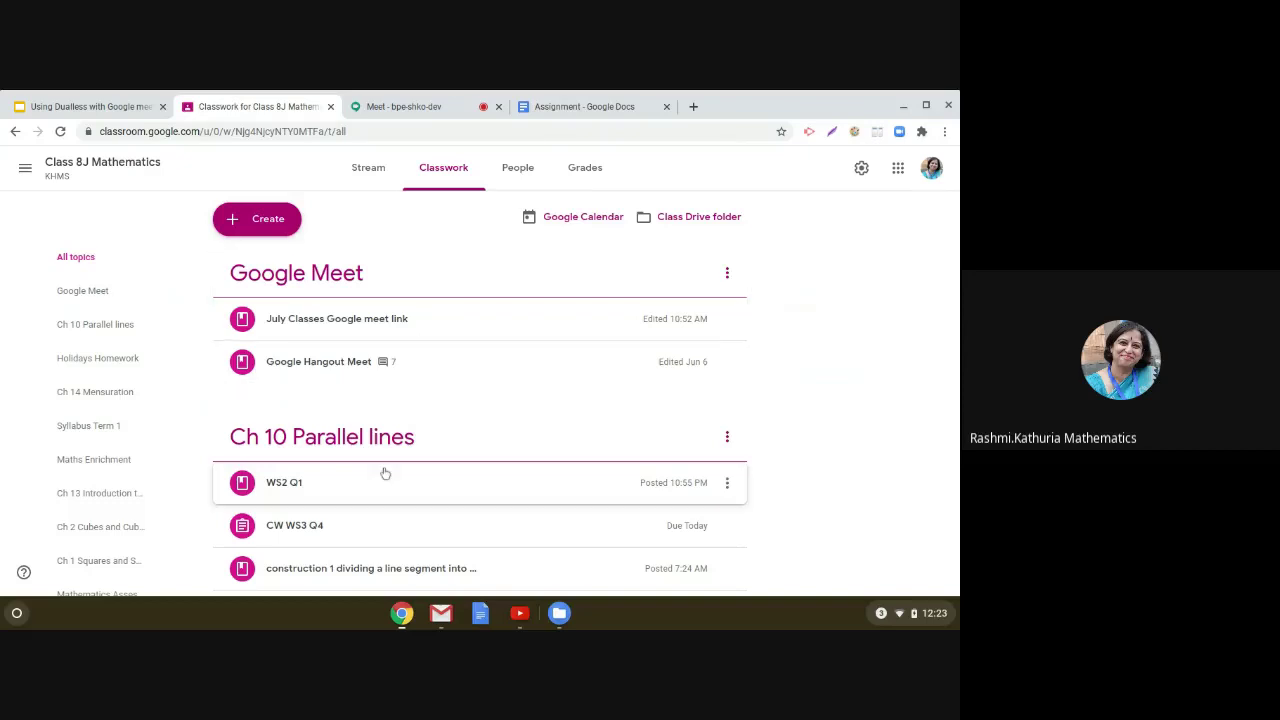
left_click(268, 490)
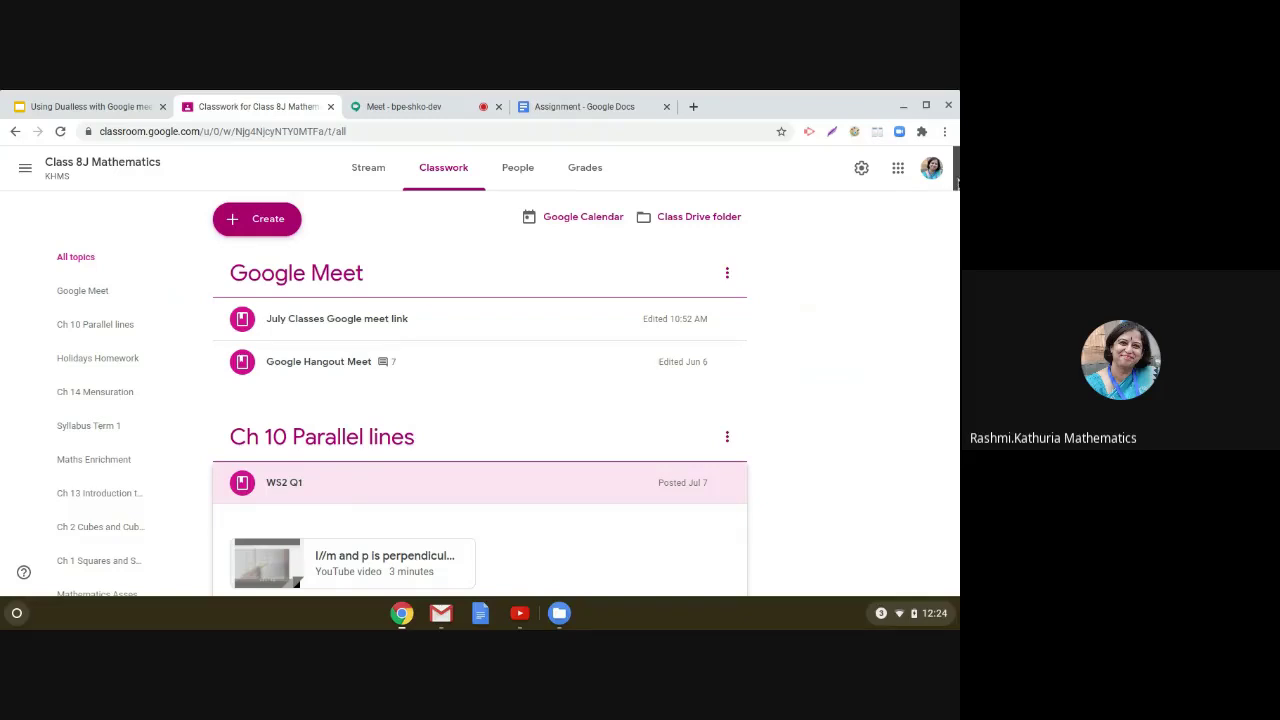
left_click_drag(955, 180, 955, 225)
left_click(317, 251)
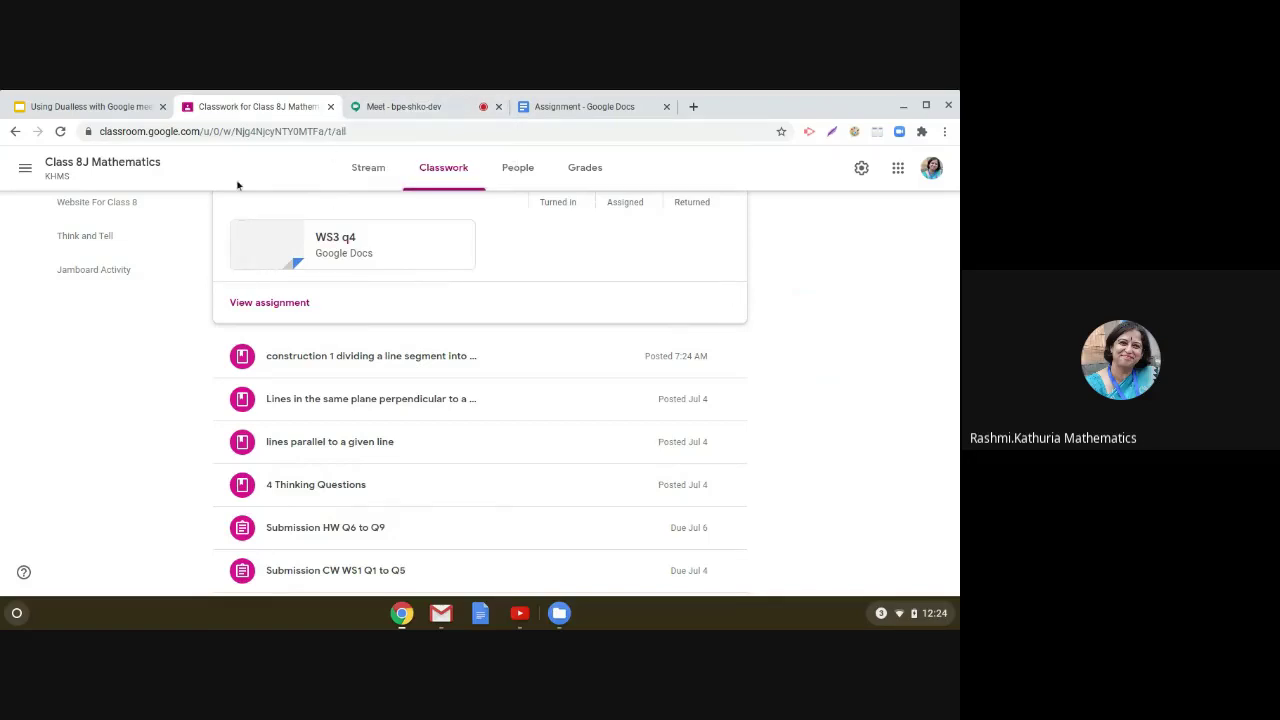
Step: Split the classwork page and the Meet call 5:5 with Dualless, placing the classwork in the right half
left_click(405, 104)
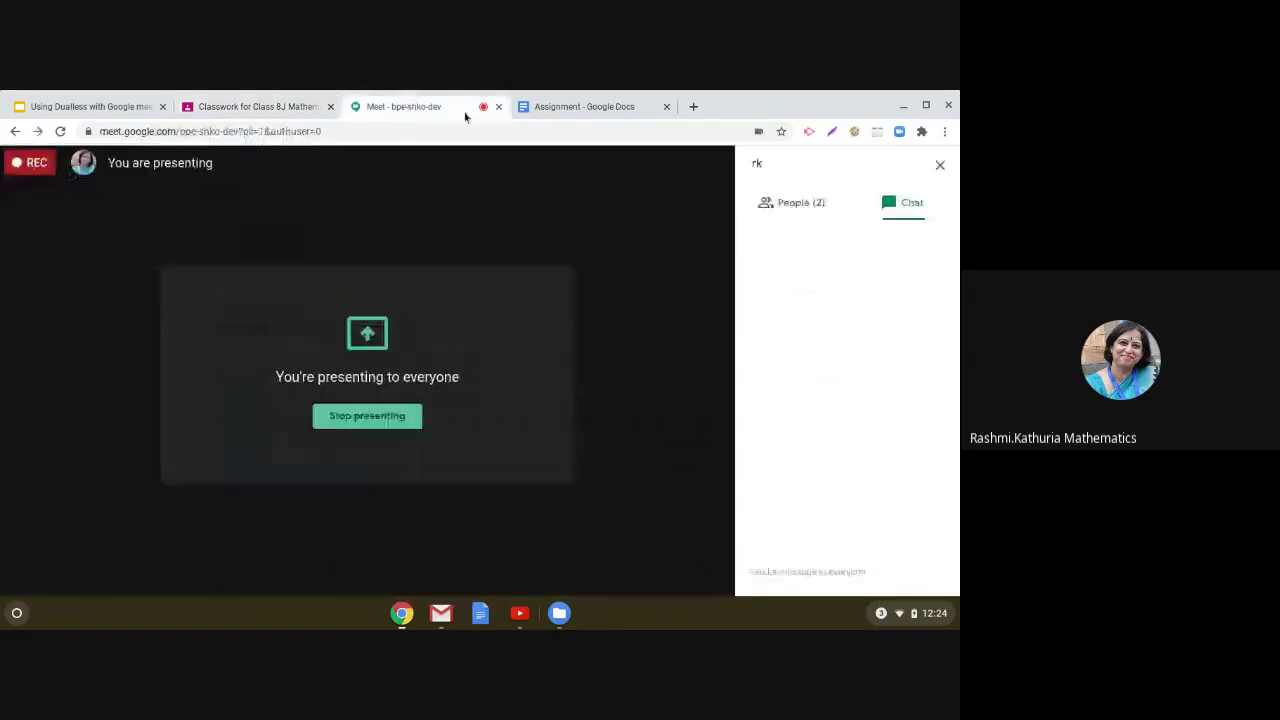
left_click(240, 107)
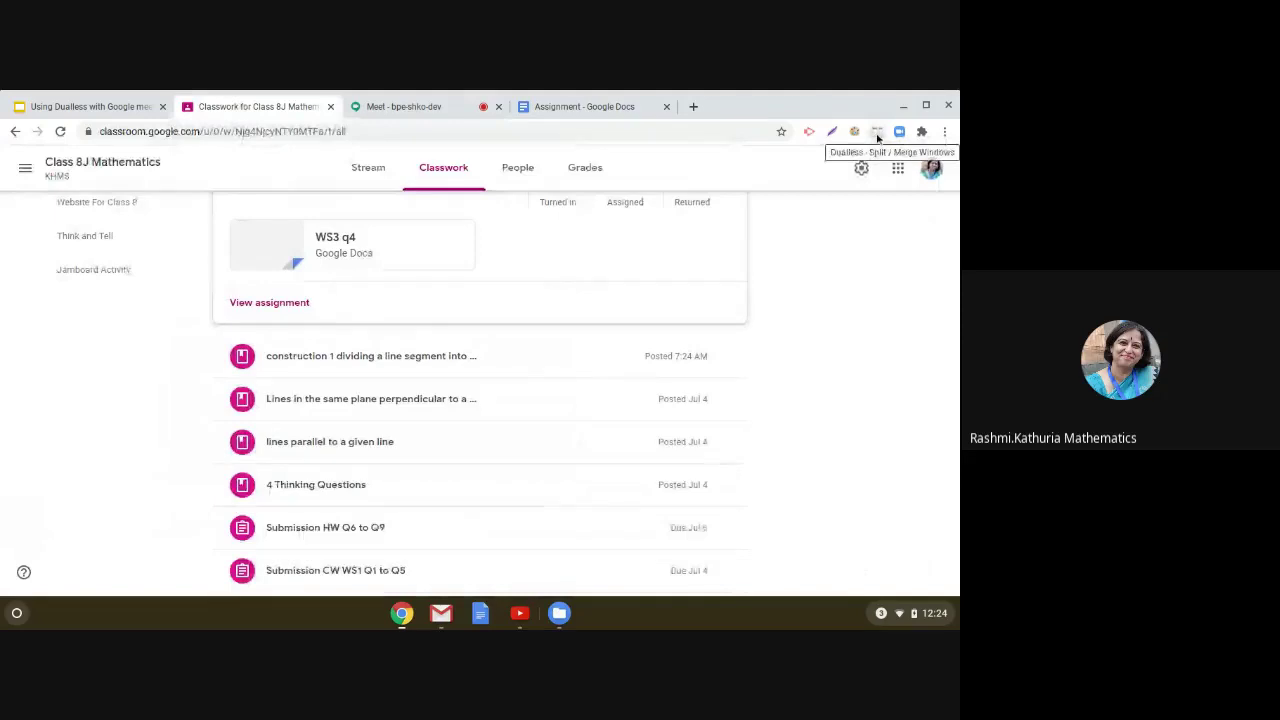
left_click(877, 134)
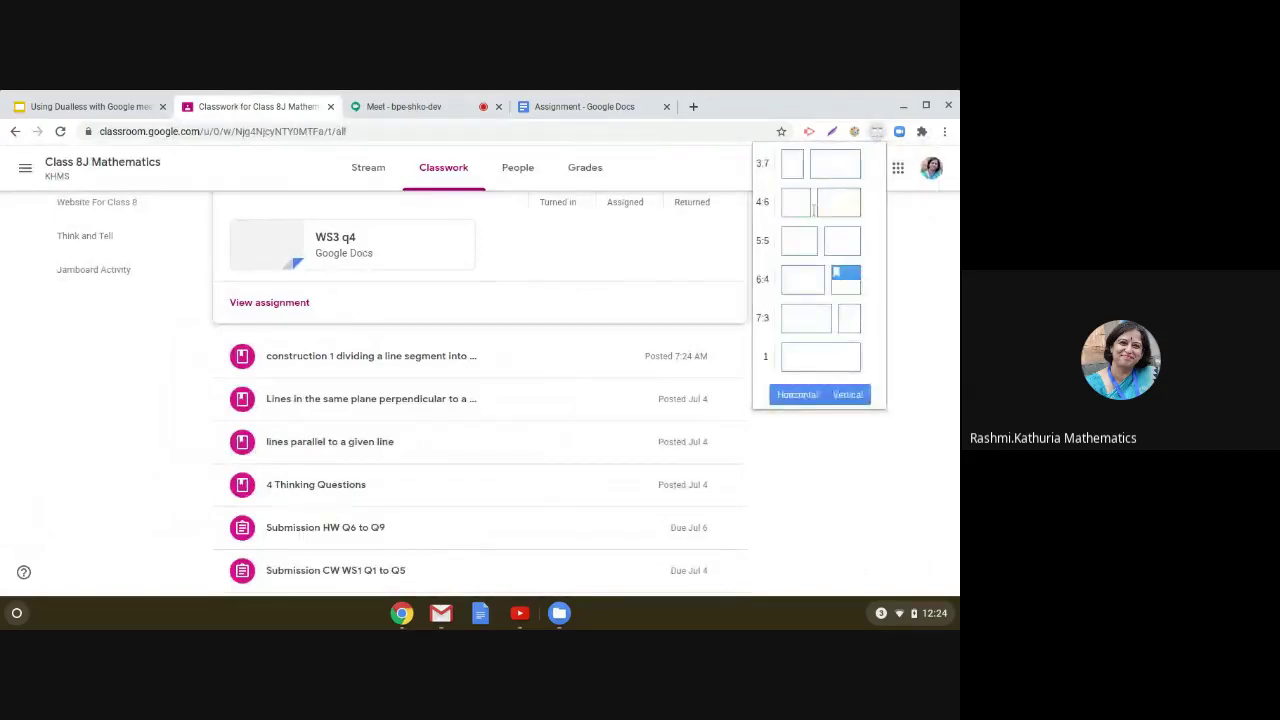
left_click(828, 246)
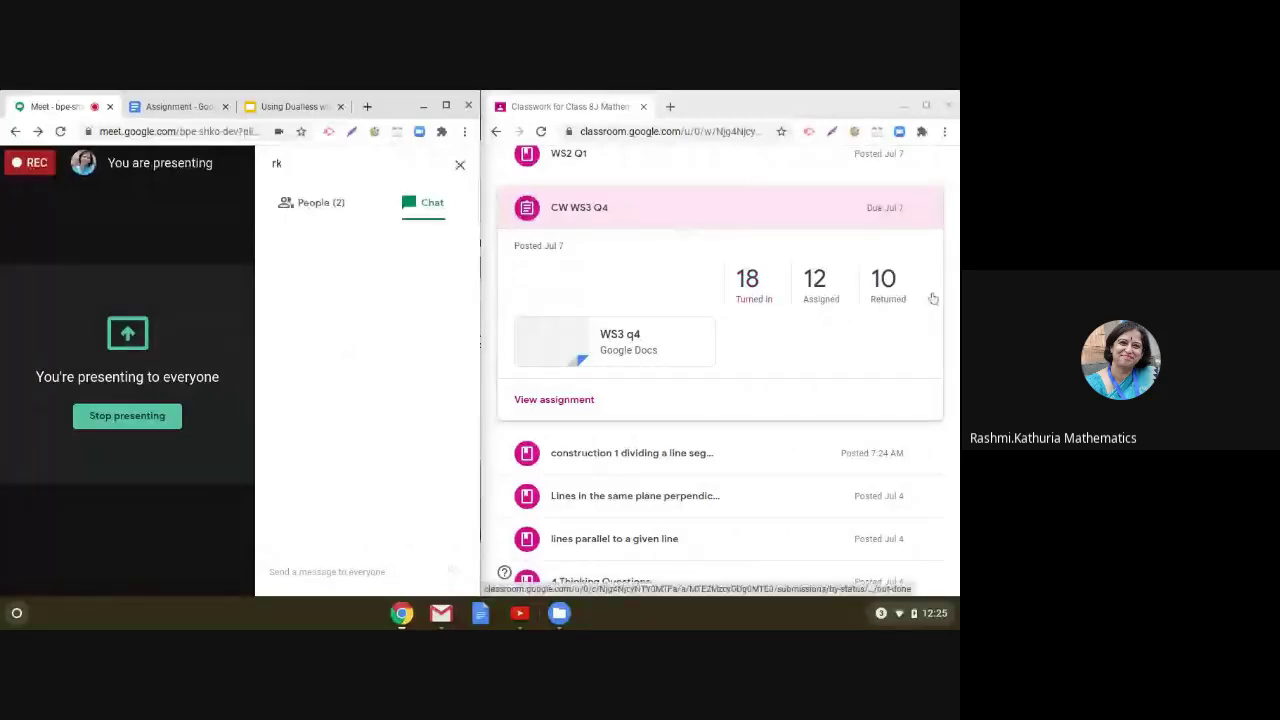
Step: Open a student's turned-in work for CW WS3 Q4 and review the attached PDF through page 2
left_click(751, 300)
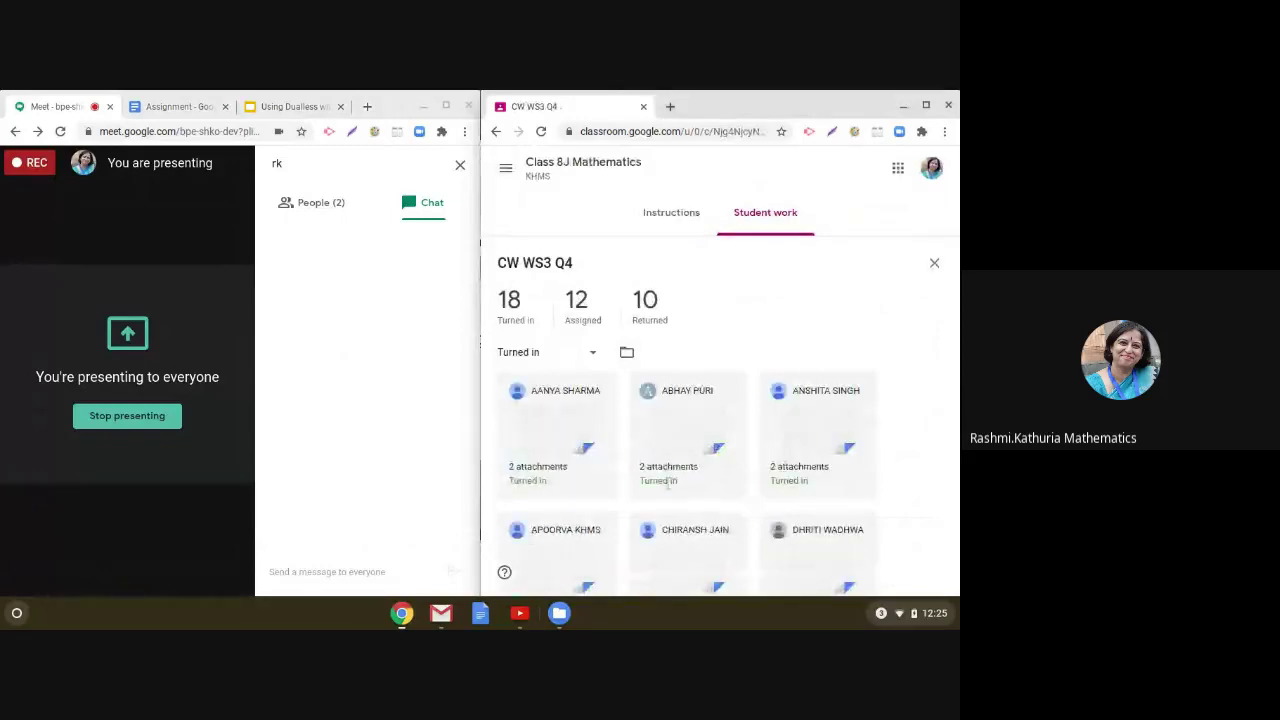
left_click(686, 429)
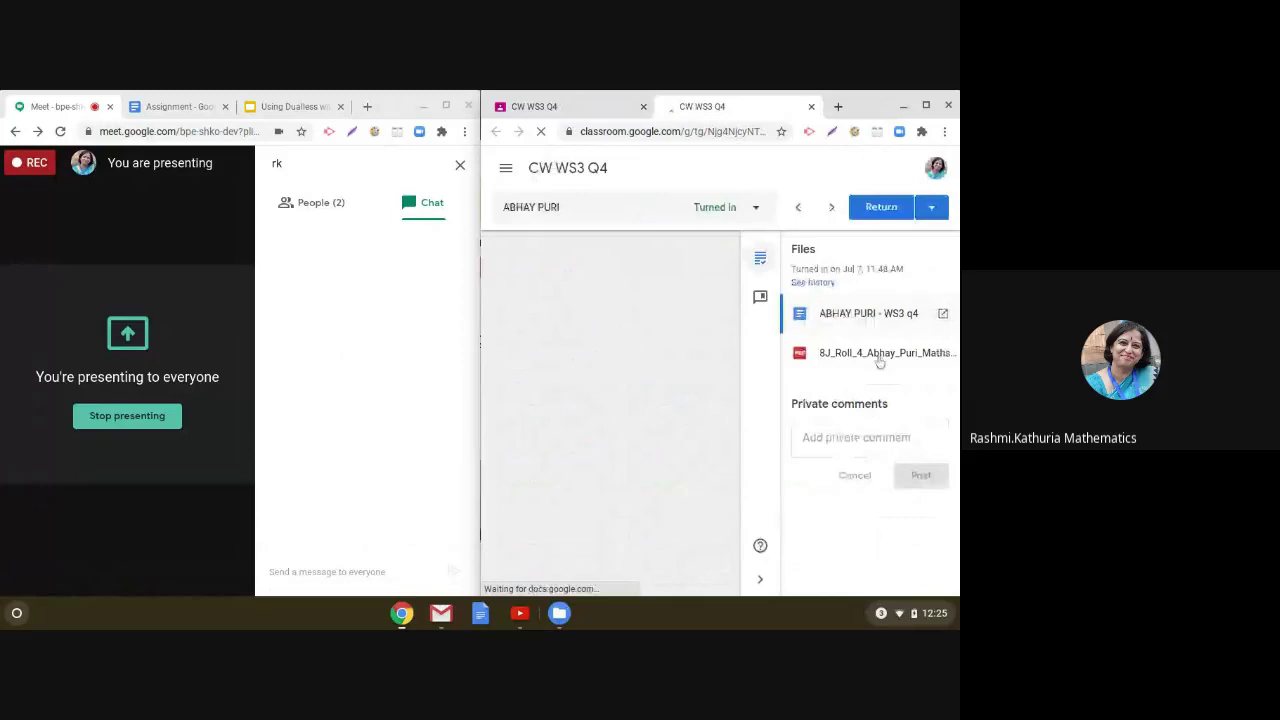
left_click(880, 356)
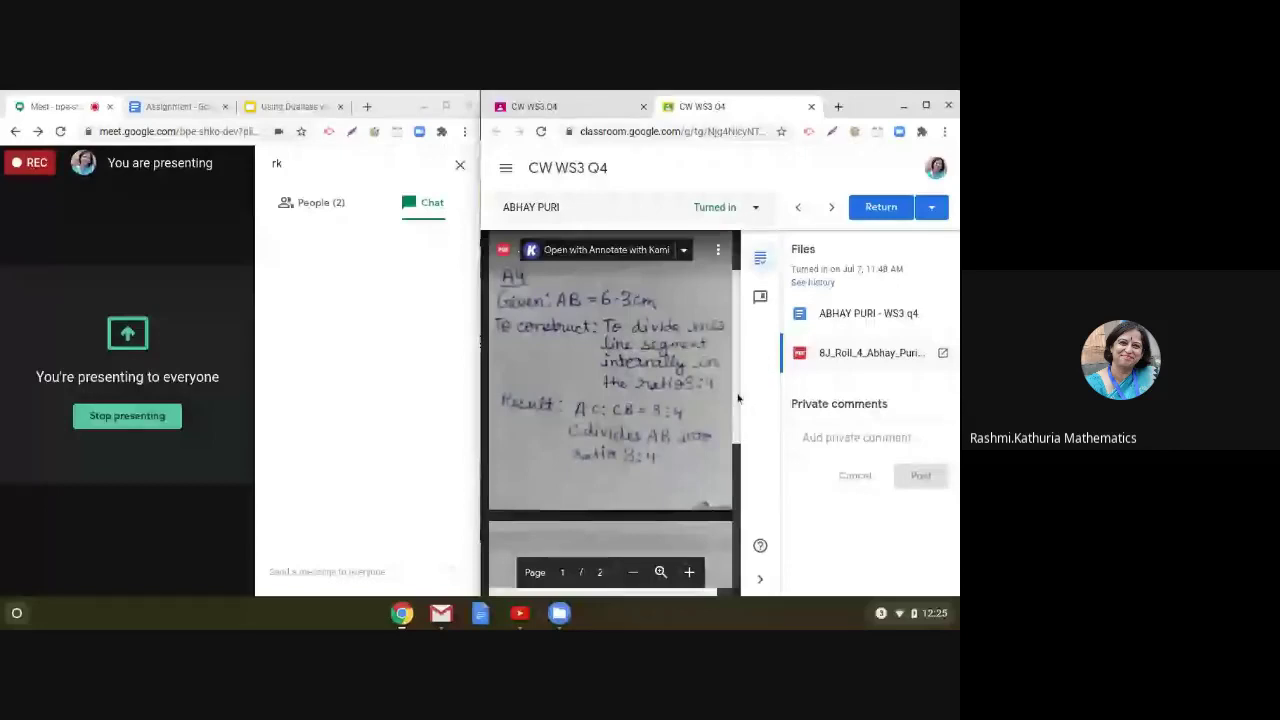
scroll(738, 399, "down", 2)
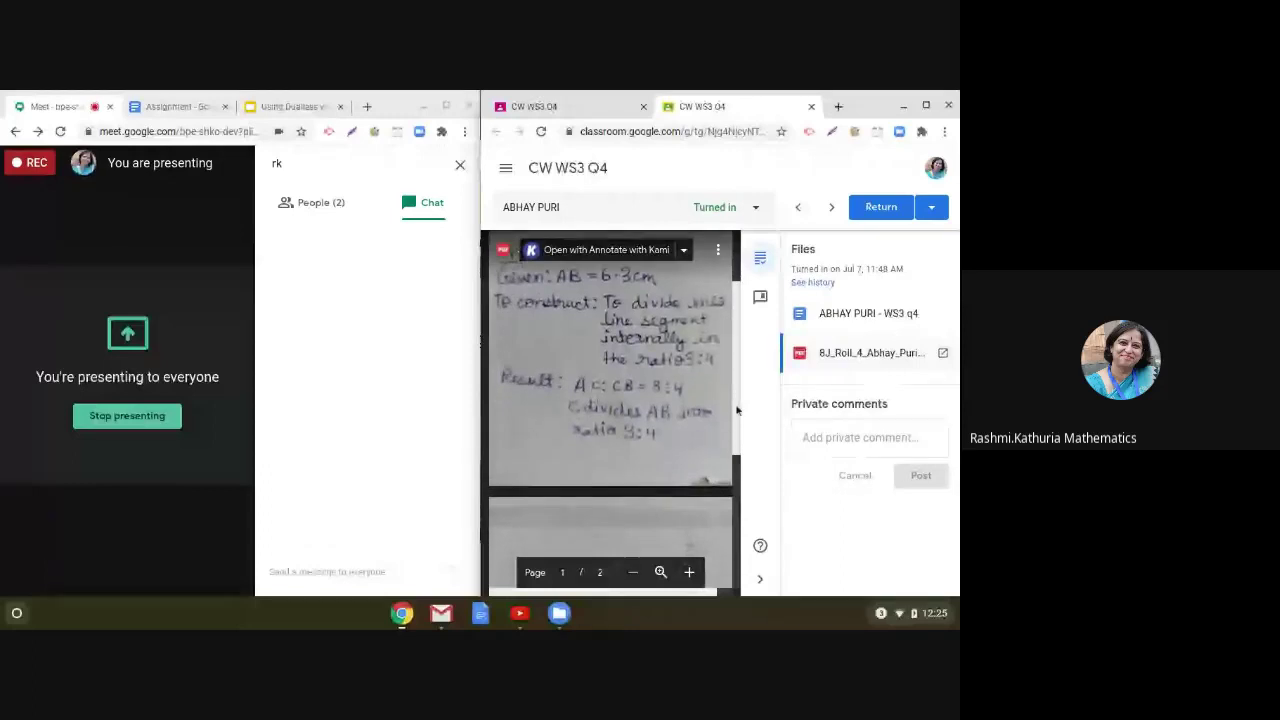
scroll(737, 410, "down", 3)
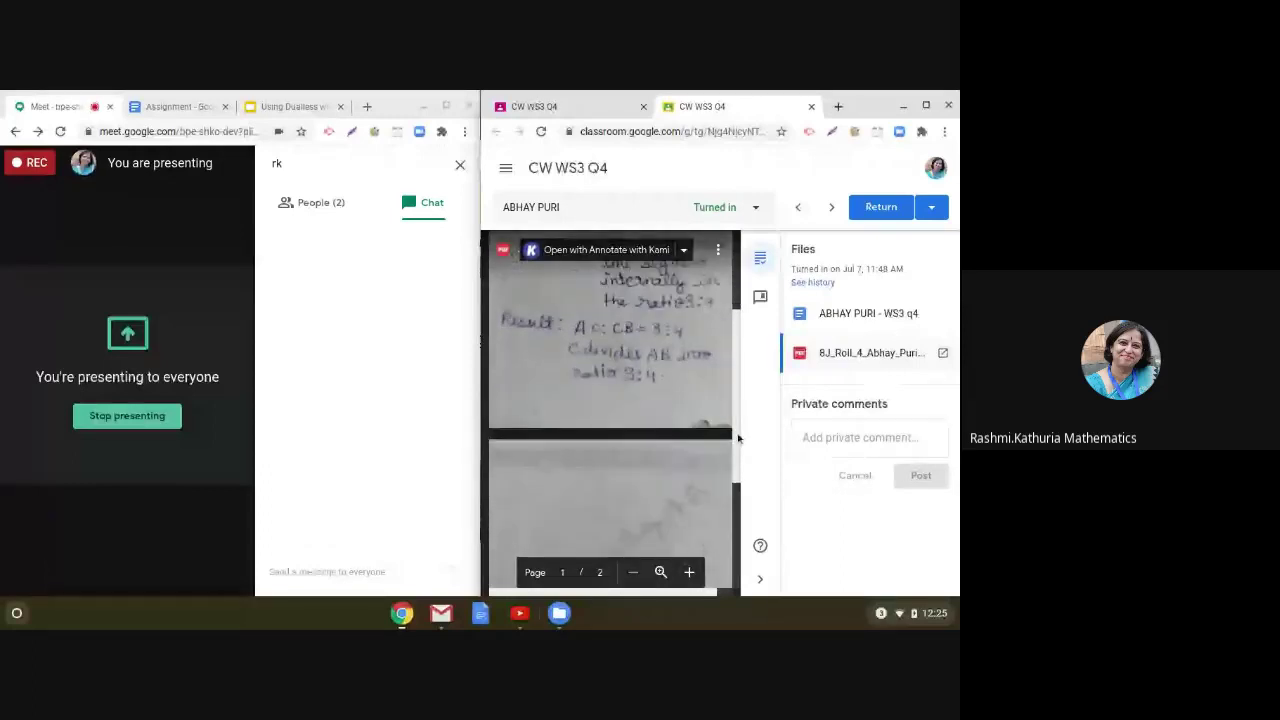
scroll(738, 494, "down", 5)
scroll(738, 494, "down", 3)
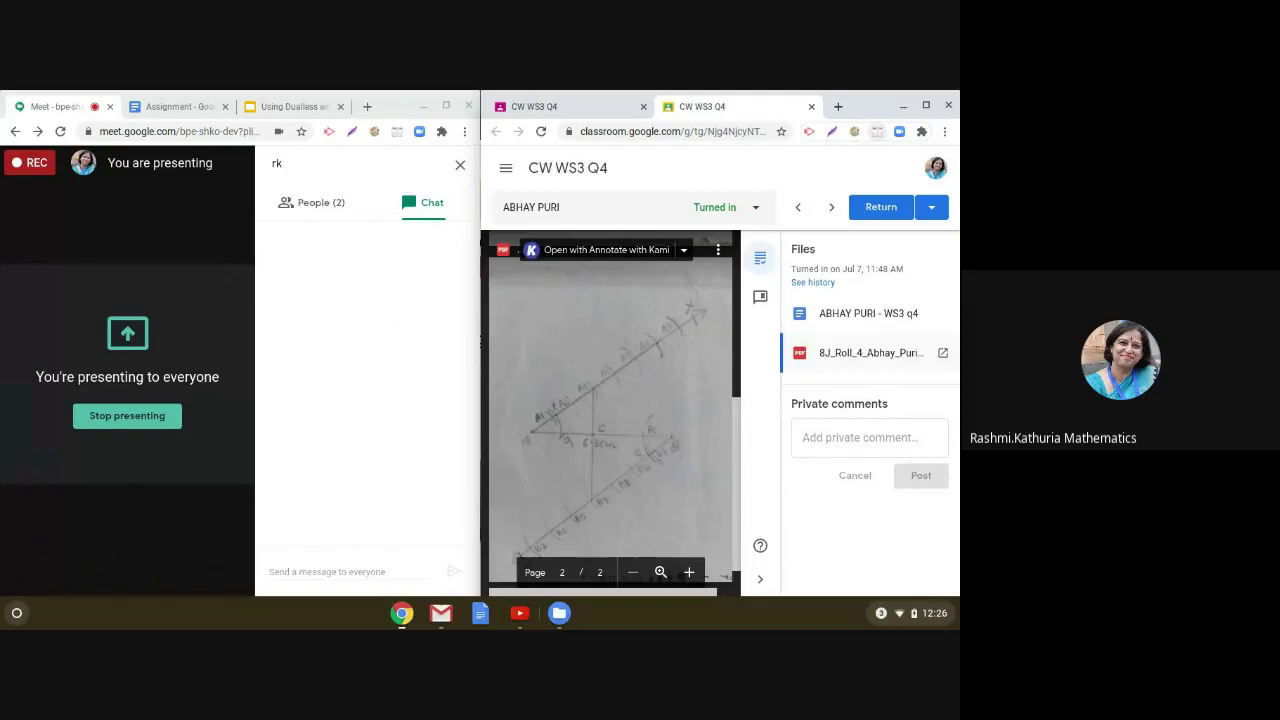
Step: Merge the student work window and the Meet window into one full-size window with Dualless
left_click(877, 132)
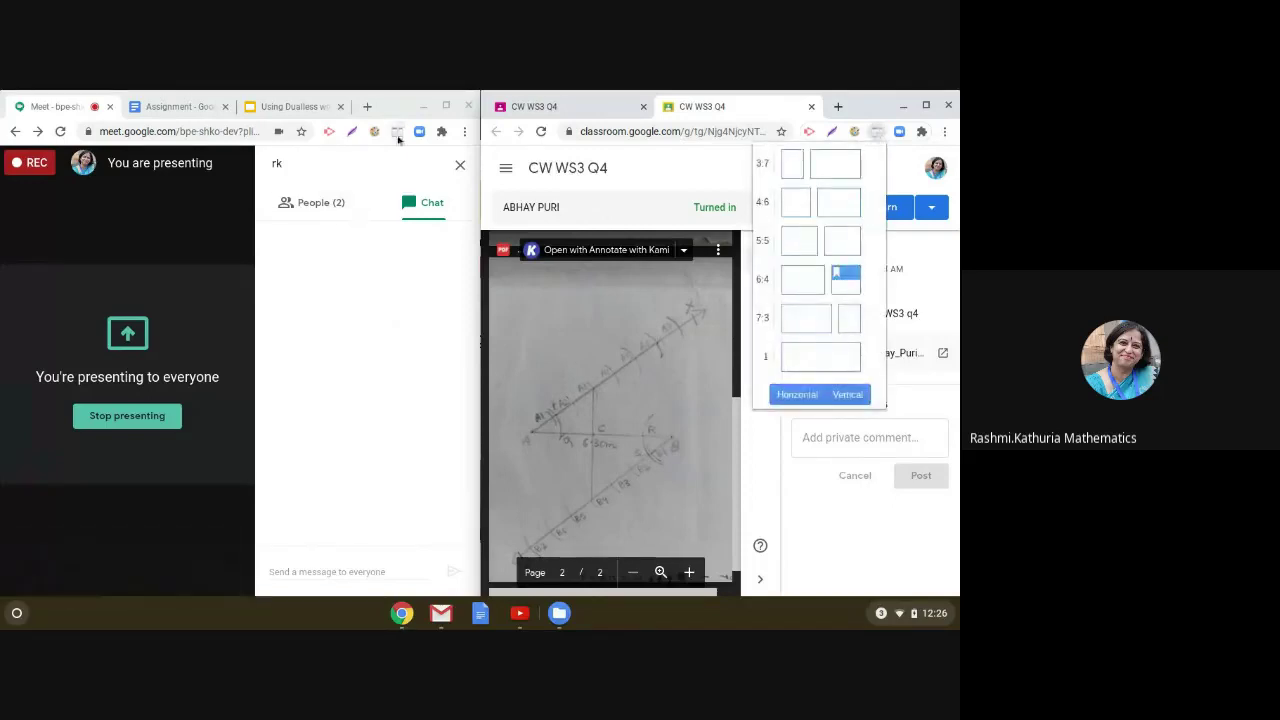
left_click(398, 134)
left_click(398, 134)
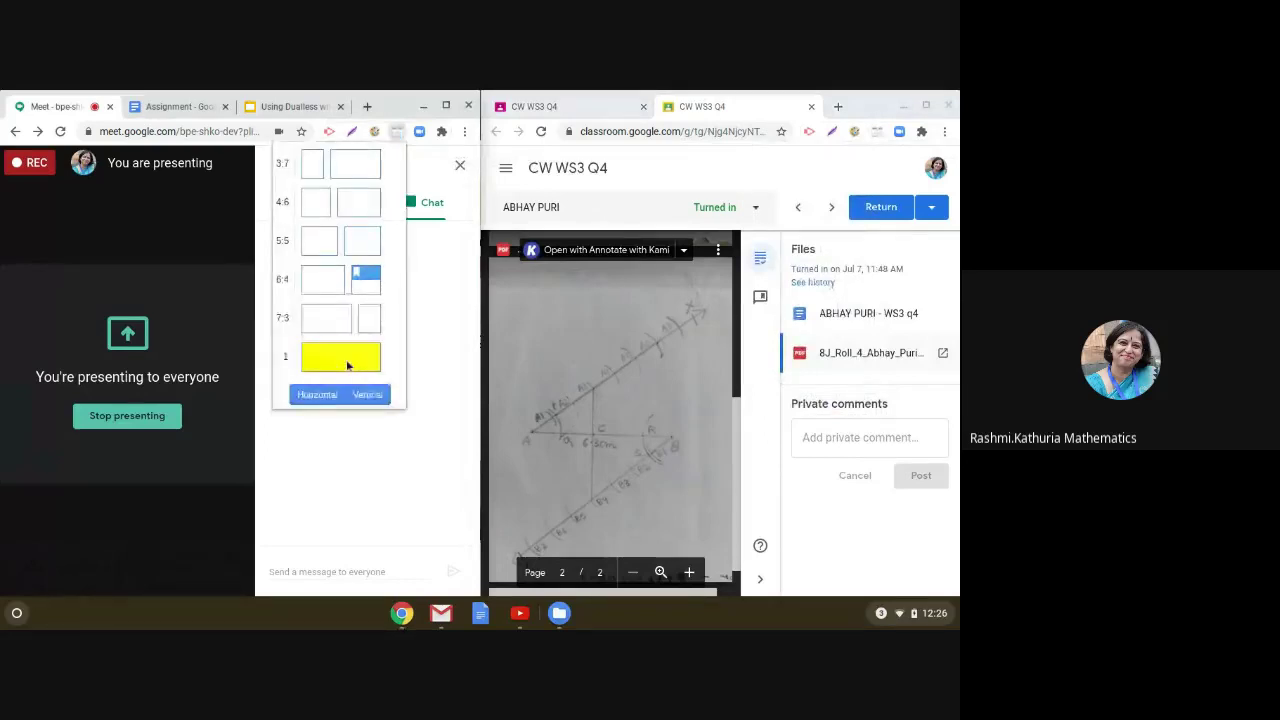
left_click(347, 366)
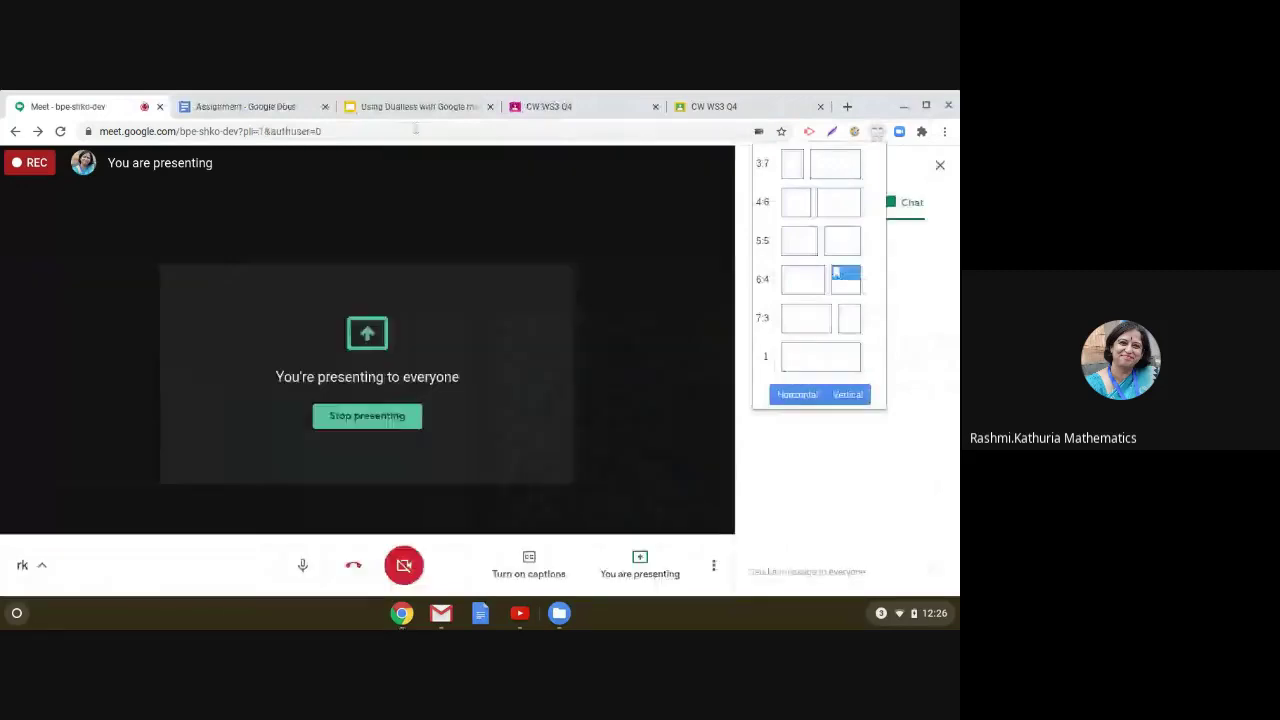